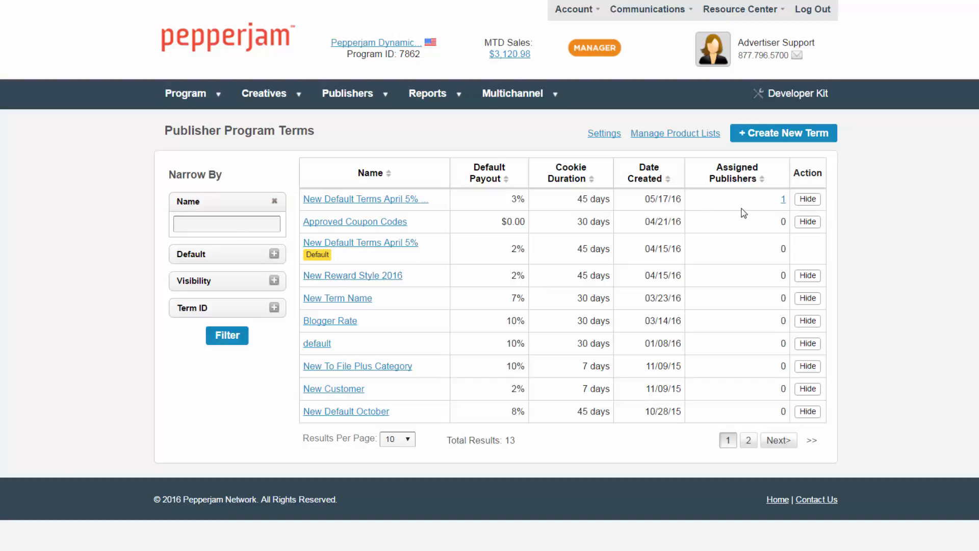
- Look at the publisher assigned to the first term, return to the program terms list, and view that term's details
{"action": "left_click", "coordinate": [783, 199]}
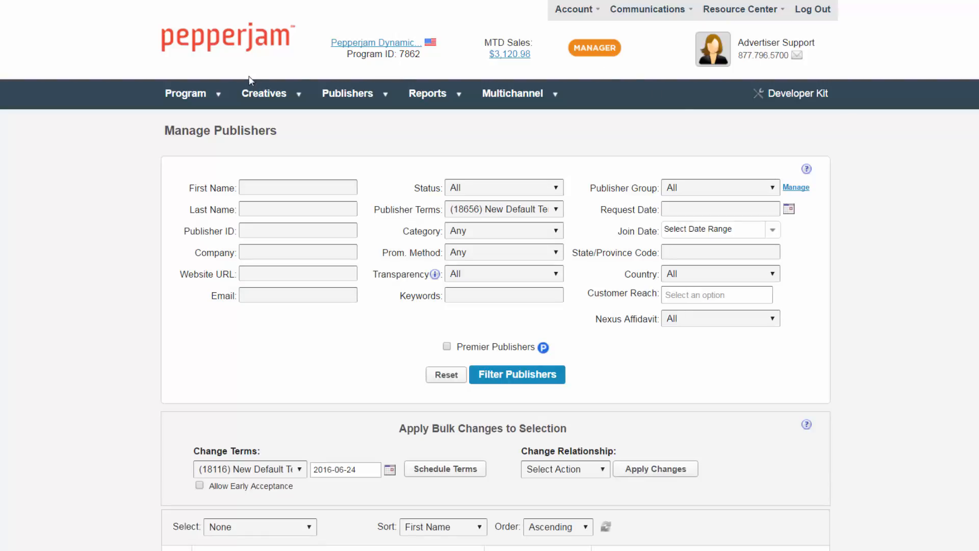
{"action": "mouse_move", "coordinate": [188, 96]}
{"action": "left_click", "coordinate": [181, 154]}
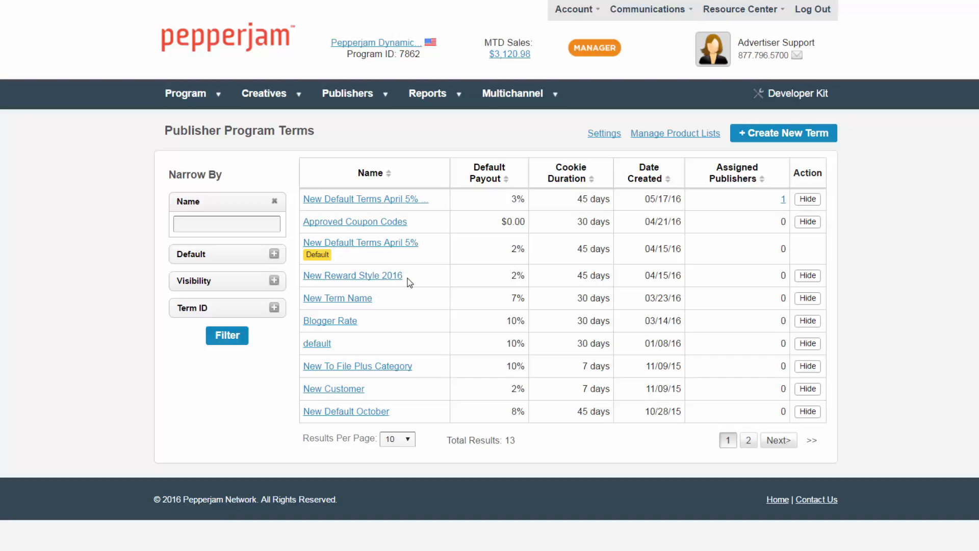
{"action": "left_click", "coordinate": [404, 199]}
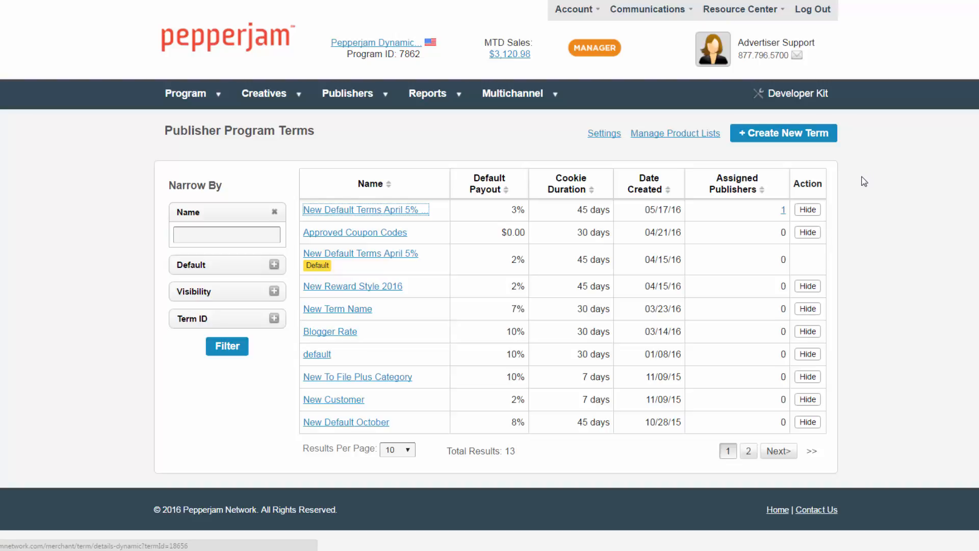
- Create a term named New Default with a 30-day cookie duration and a base payout of 5% of the sale
{"action": "left_click", "coordinate": [806, 135]}
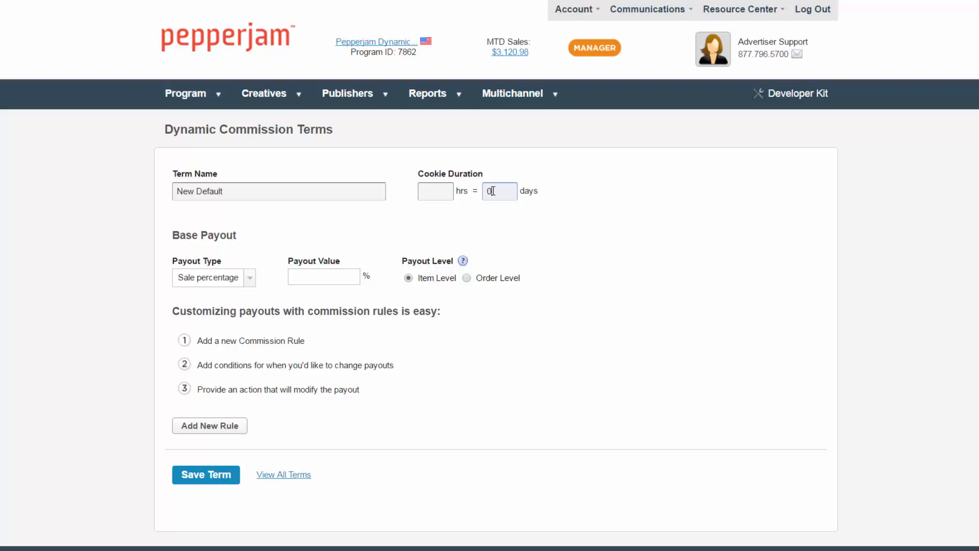
{"action": "key", "text": "BackSpace"}
{"action": "type", "text": "30"}
{"action": "left_click", "coordinate": [338, 274]}
{"action": "type", "text": "5"}
- Add an item-level commission rule named Order Amount and continue to its conditions
{"action": "left_click", "coordinate": [208, 426]}
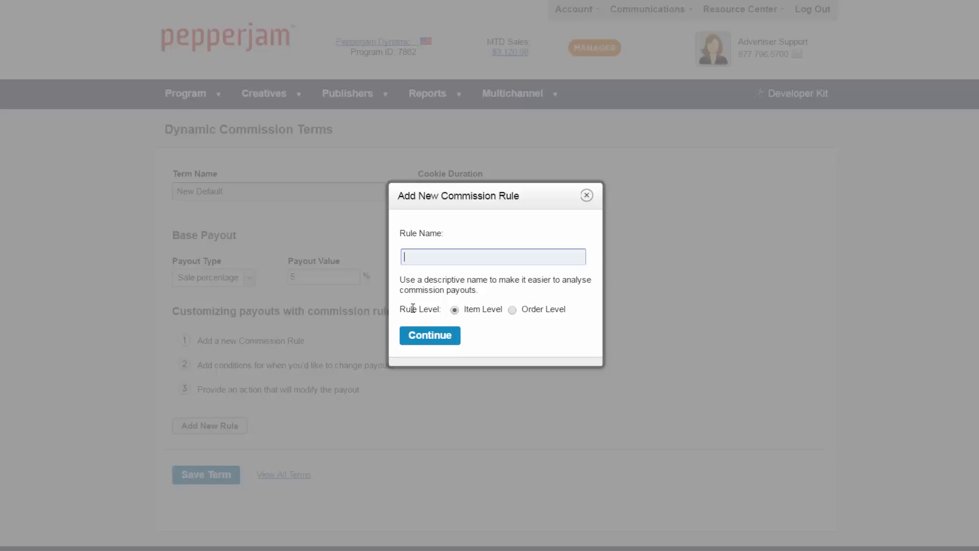
{"action": "type", "text": "Order Amount"}
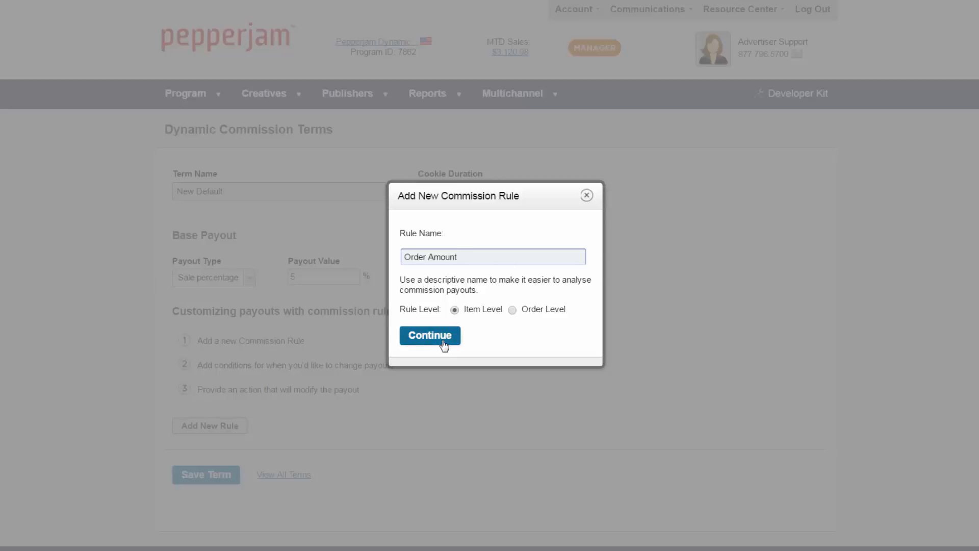
{"action": "left_click", "coordinate": [443, 338]}
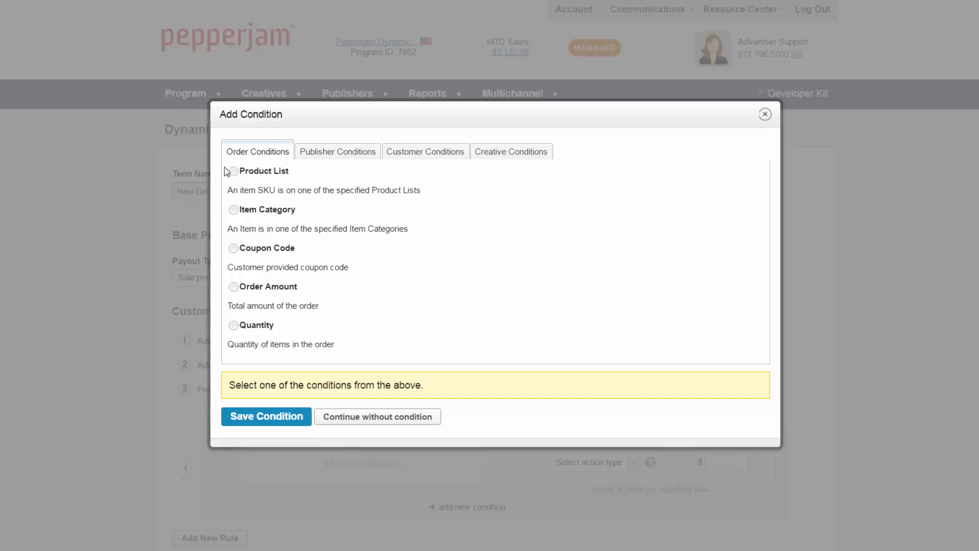
- Look at the options for the Product List and Item Category order conditions
{"action": "left_click", "coordinate": [233, 171]}
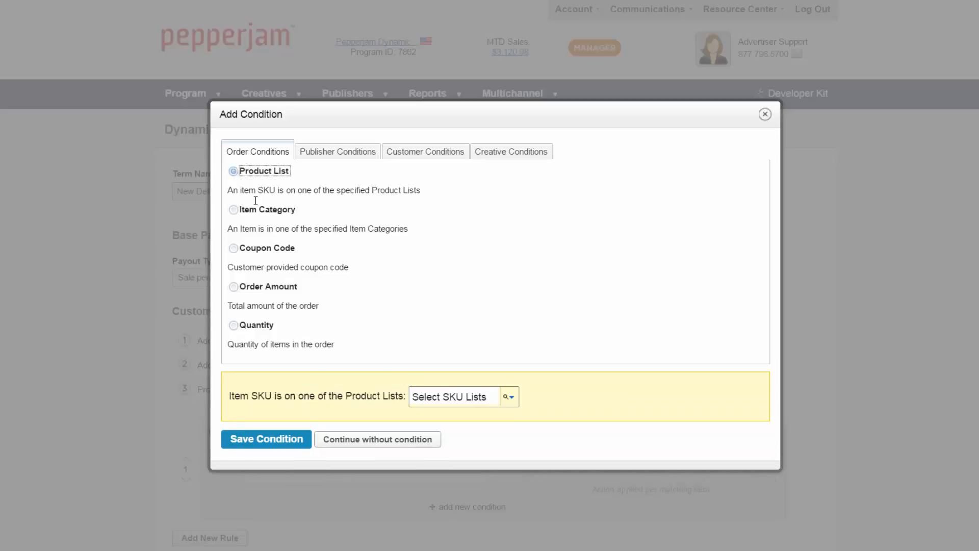
{"action": "left_click", "coordinate": [473, 396]}
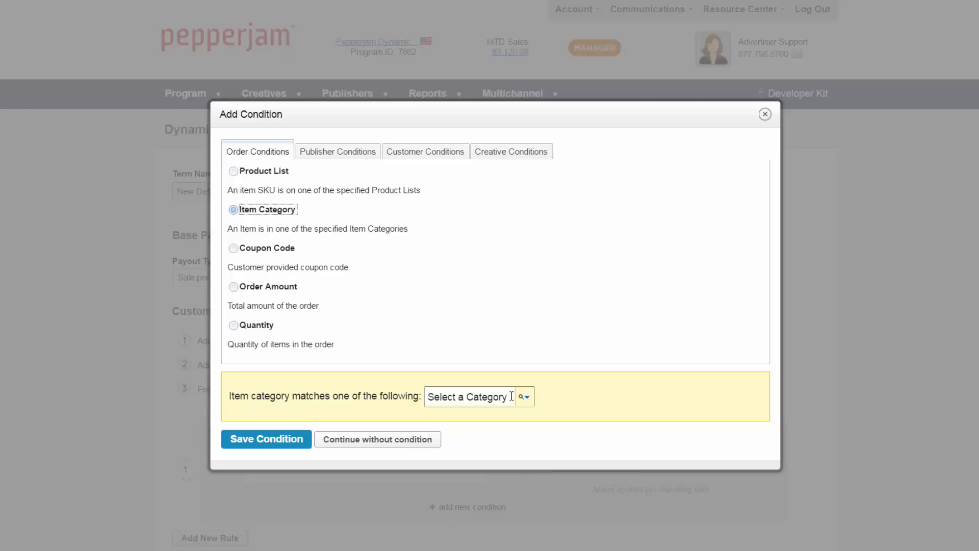
{"action": "key", "text": "Down"}
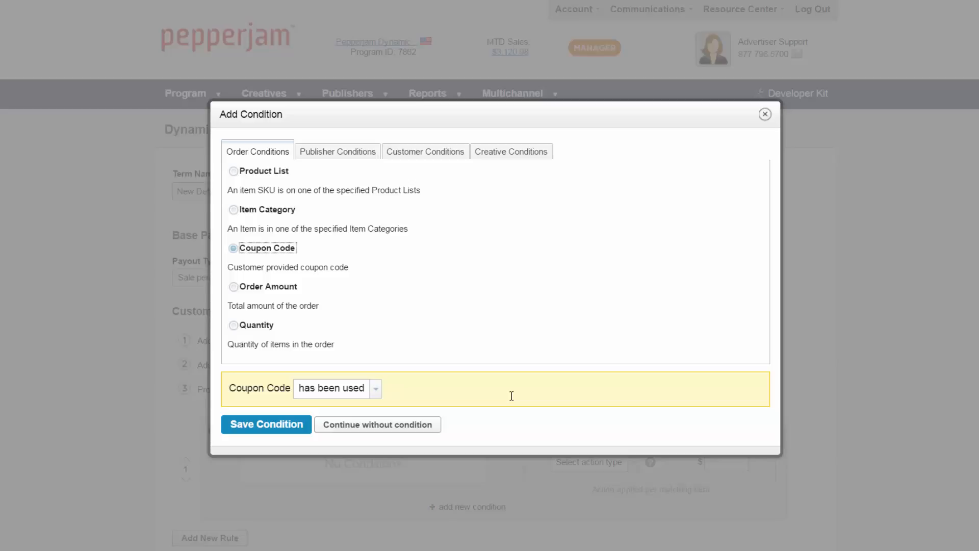
- Set the Coupon Code condition to has not been used
{"action": "left_click", "coordinate": [339, 389]}
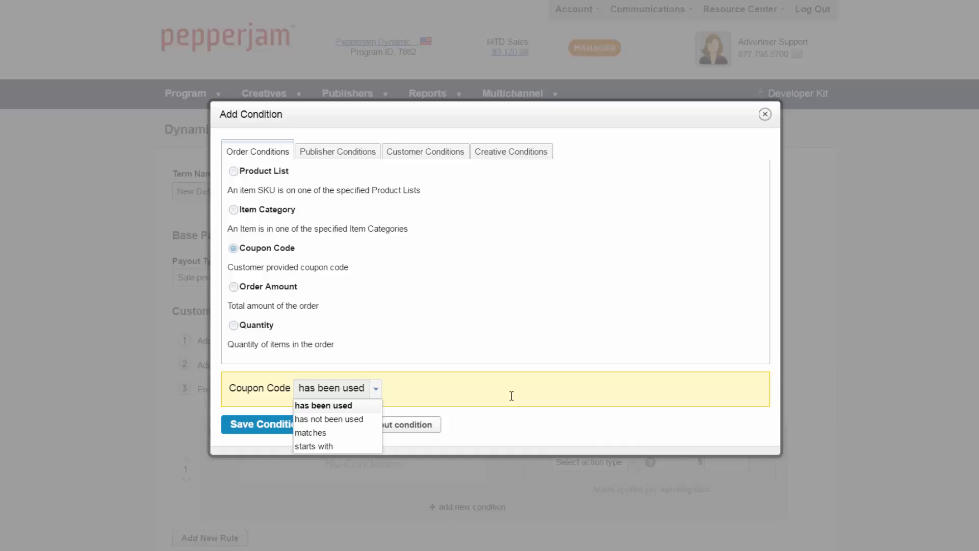
{"action": "key", "text": "Down"}
{"action": "key", "text": "Return"}
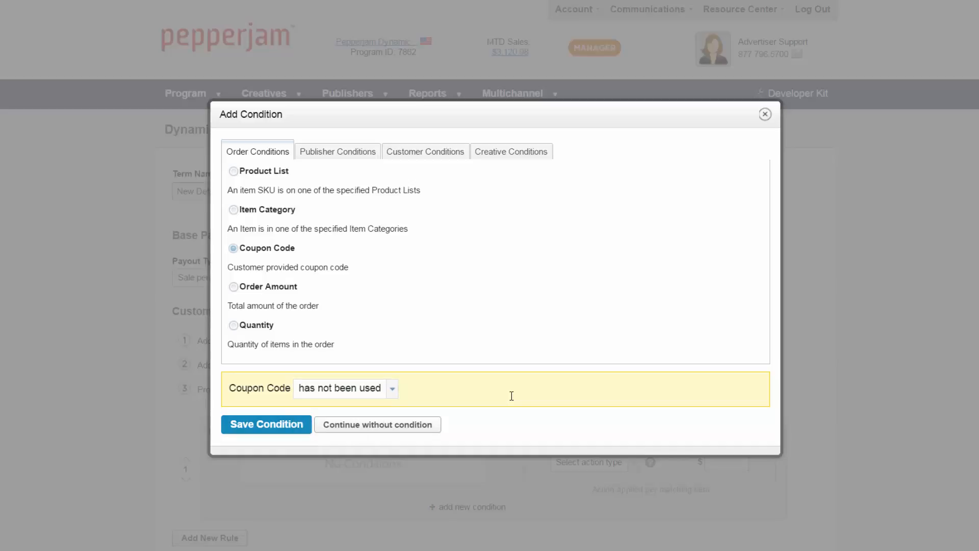
- Look at the comparison options for the Order Amount and Quantity order conditions
{"action": "key", "text": "Down"}
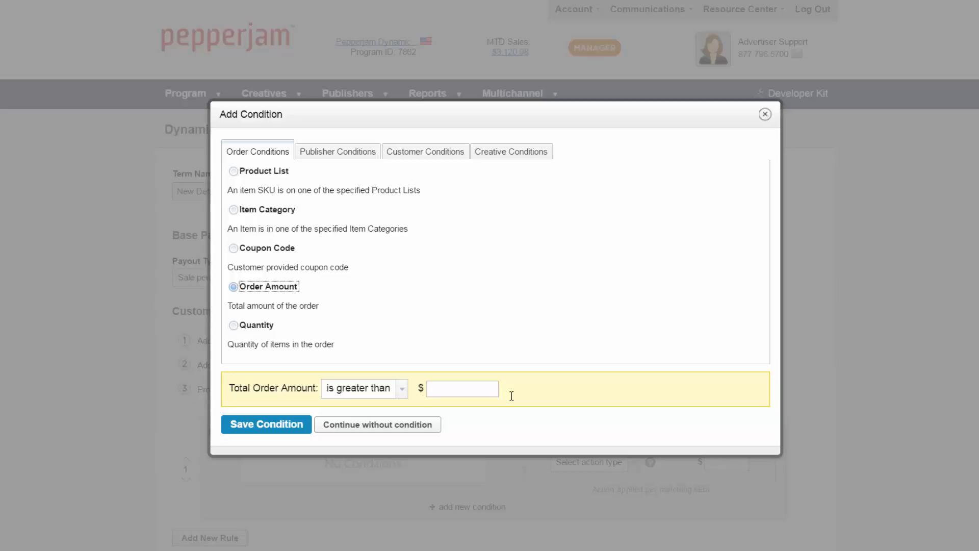
{"action": "left_click", "coordinate": [377, 389]}
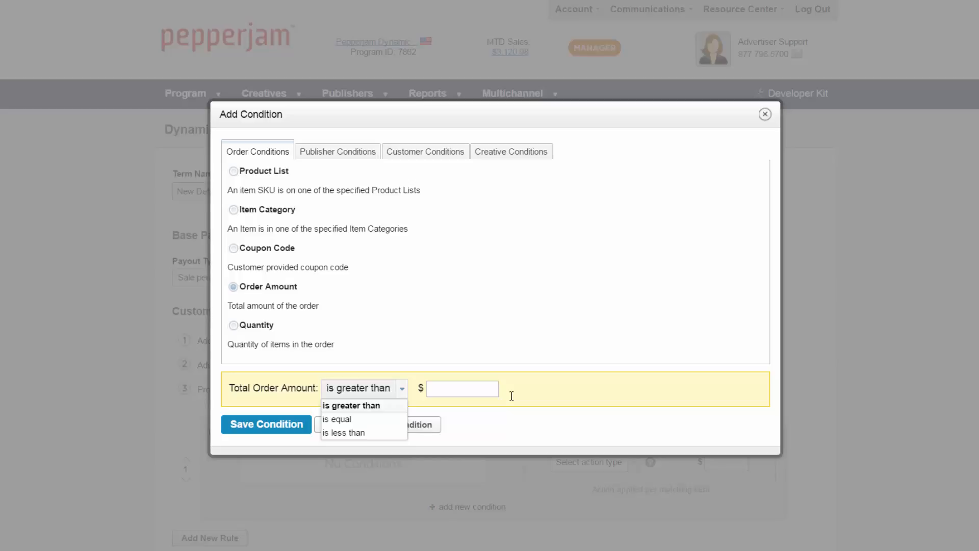
{"action": "left_click", "coordinate": [256, 325]}
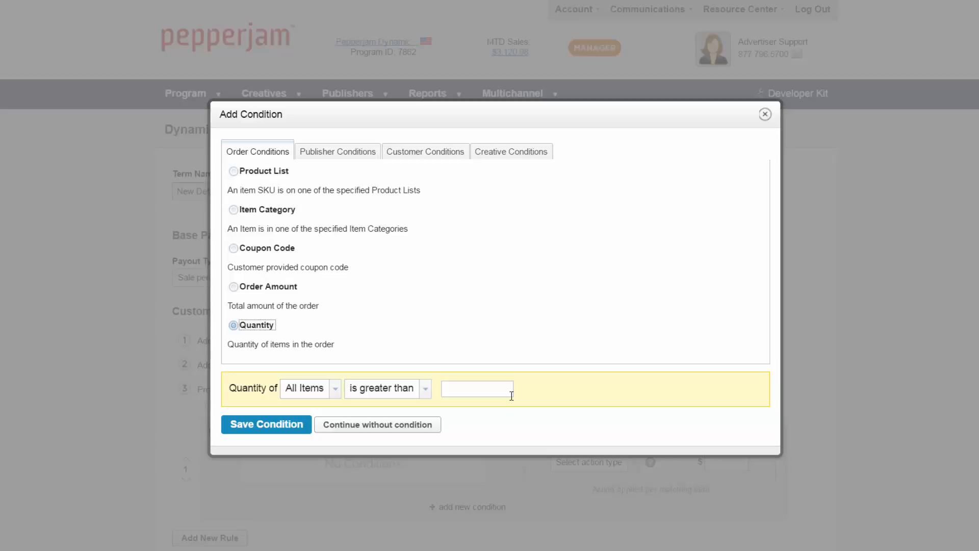
{"action": "left_click", "coordinate": [335, 389]}
{"action": "left_click", "coordinate": [424, 388]}
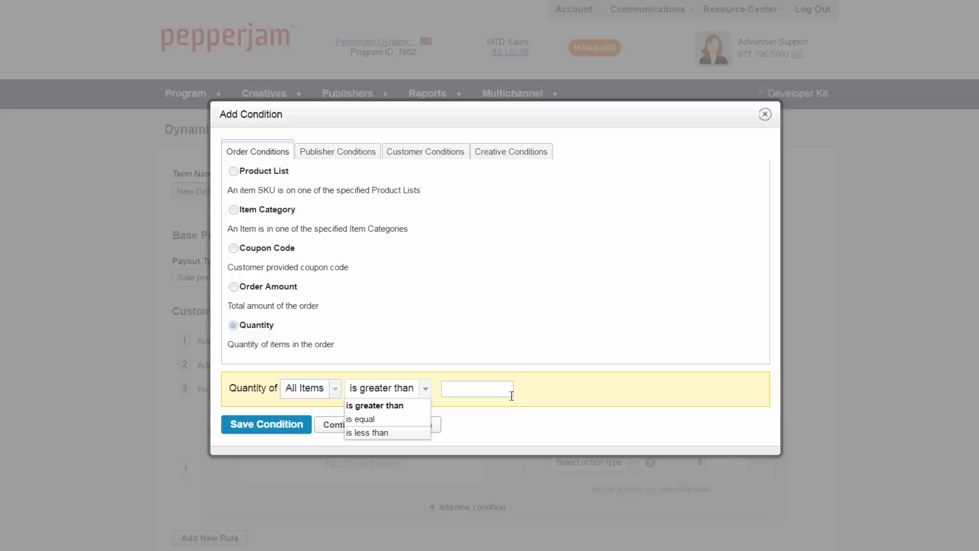
- Try a publisher condition with a monthly transaction threshold of 100, and check the Transaction Sale Amount by Publisher option
{"action": "left_click", "coordinate": [337, 151]}
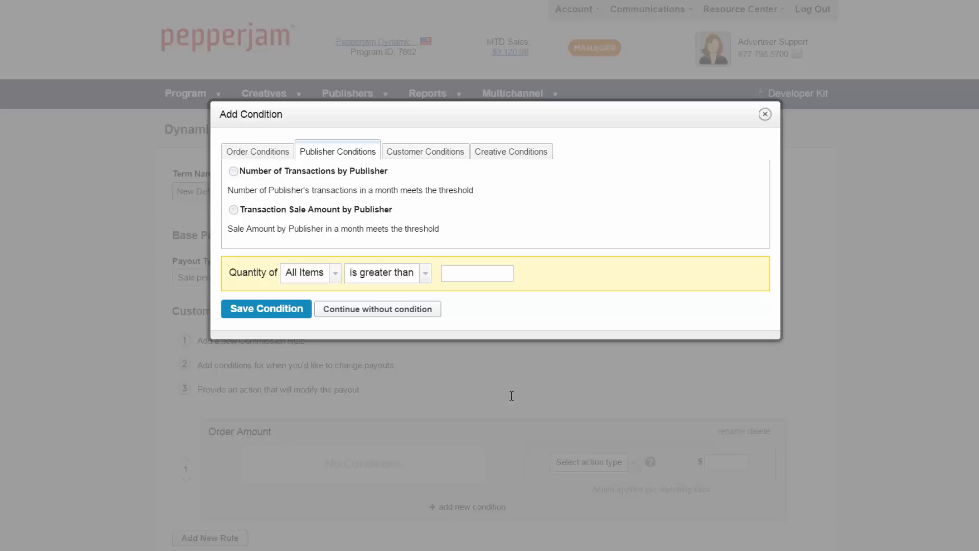
{"action": "key", "text": "Tab"}
{"action": "key", "text": "space"}
{"action": "key", "text": "Tab"}
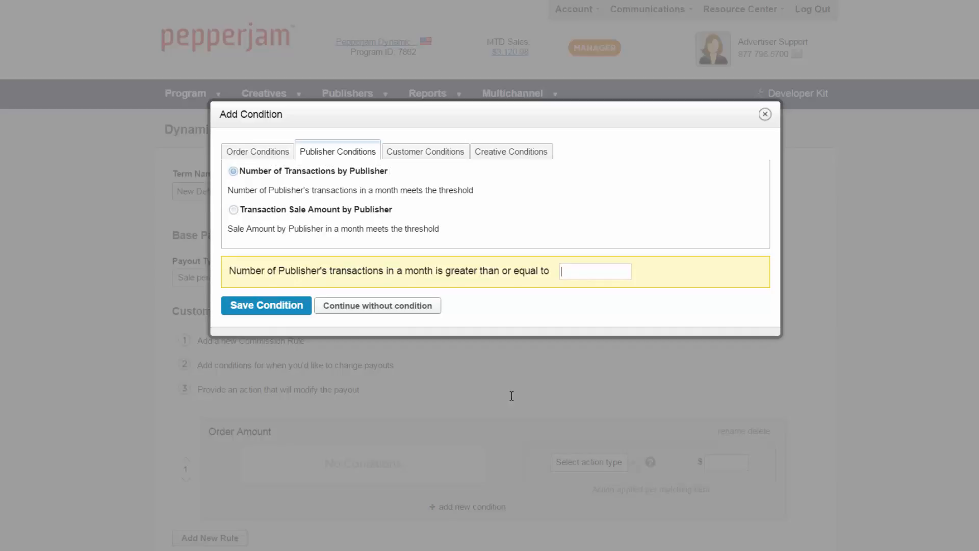
{"action": "type", "text": "100"}
{"action": "left_click", "coordinate": [234, 209]}
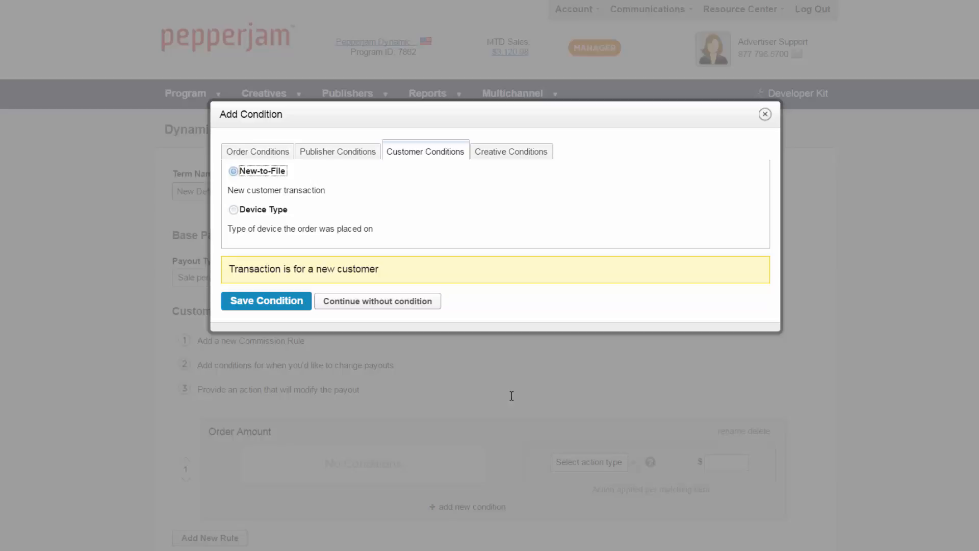
- Look through the Device Type customer condition and the creative conditions, including the operators and types available for Creative Type
{"action": "key", "text": "Down"}
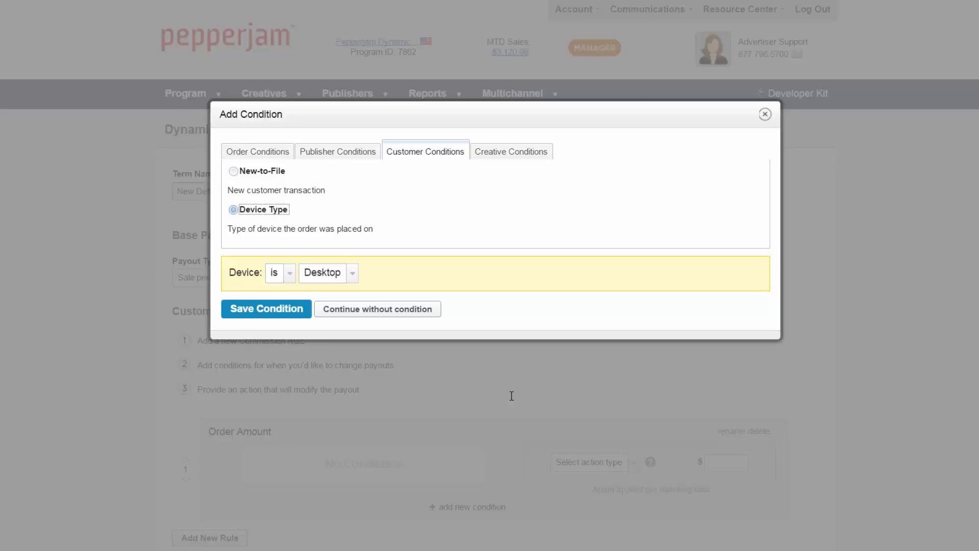
{"action": "key", "text": "Down"}
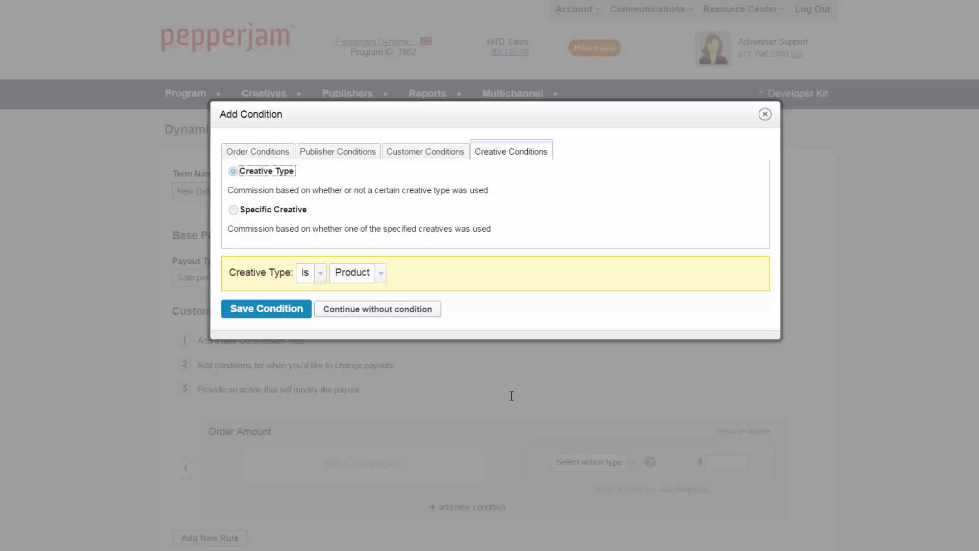
{"action": "left_click", "coordinate": [320, 273]}
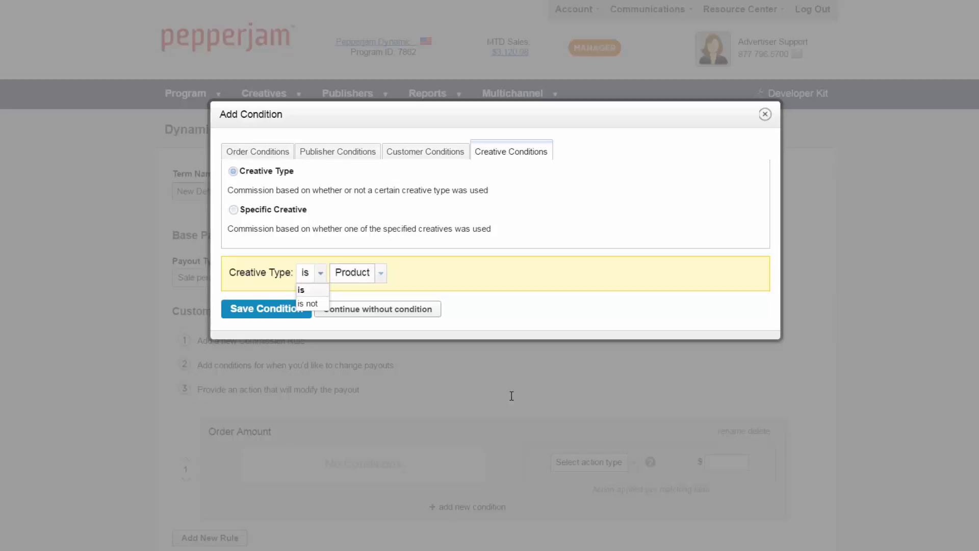
{"action": "left_click", "coordinate": [358, 273]}
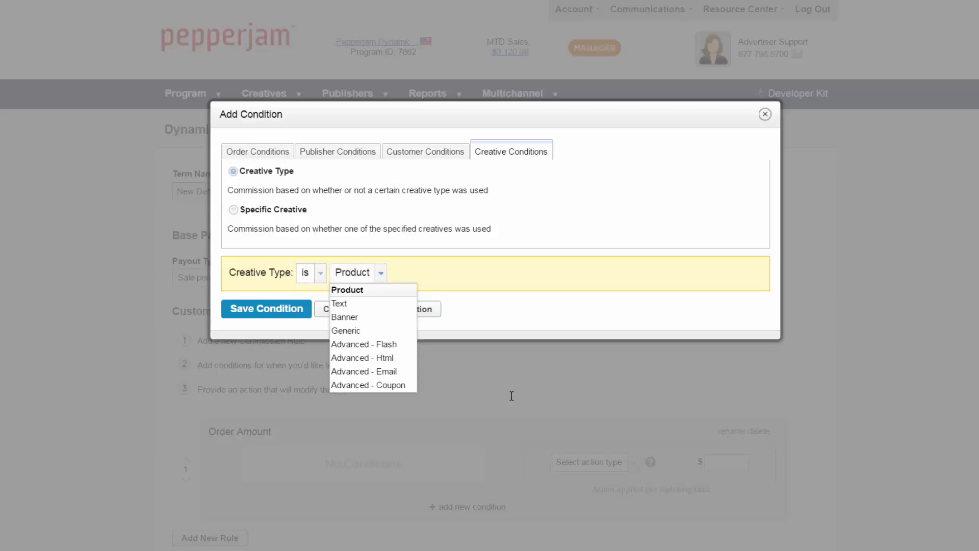
{"action": "left_click", "coordinate": [233, 209]}
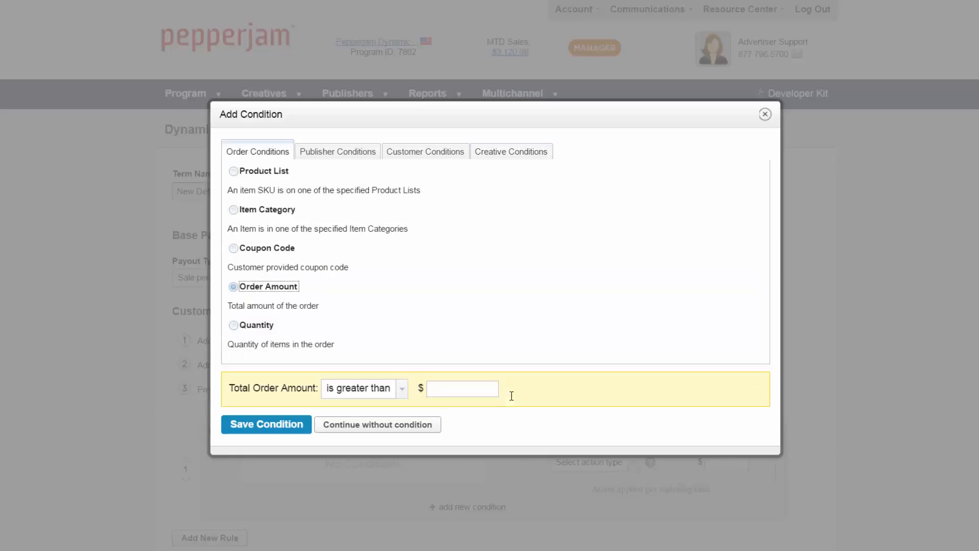
- Save the condition that the total order amount is greater than $50, and give the rule an Add percentage action of 2%
{"action": "type", "text": "50"}
{"action": "key", "text": "Return"}
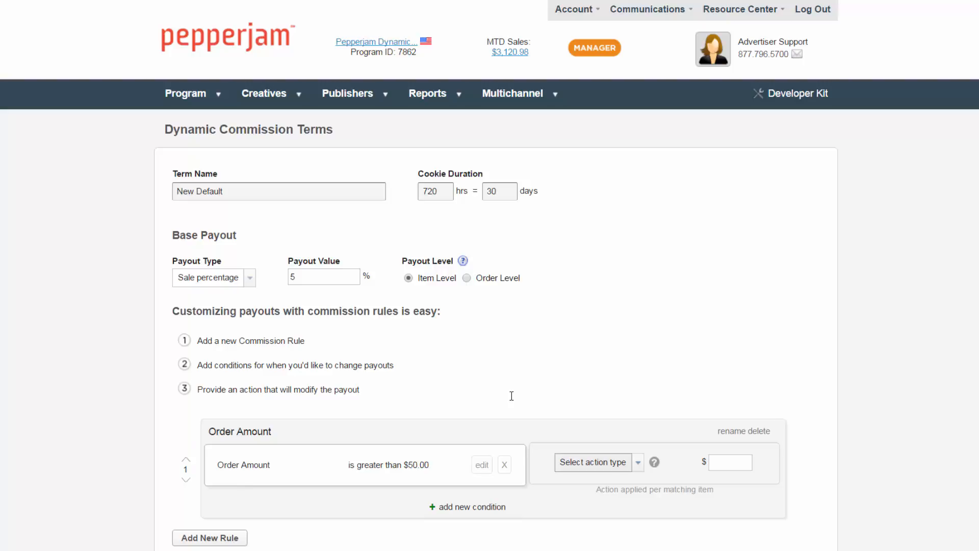
{"action": "key", "text": "space"}
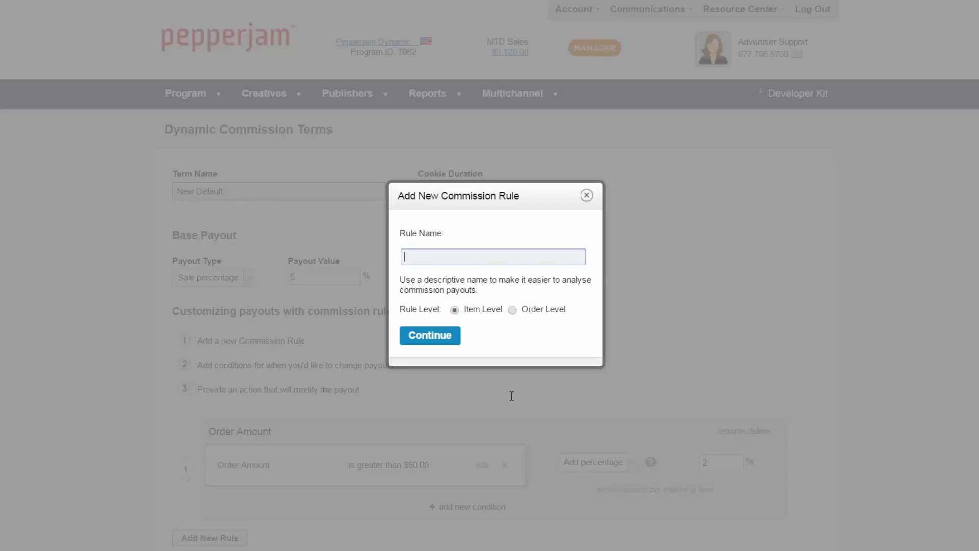
- Add a rule named New To File with the New-to-File customer condition and an Add percentage action of 3%
{"action": "type", "text": "New To File"}
{"action": "key", "text": "Return"}
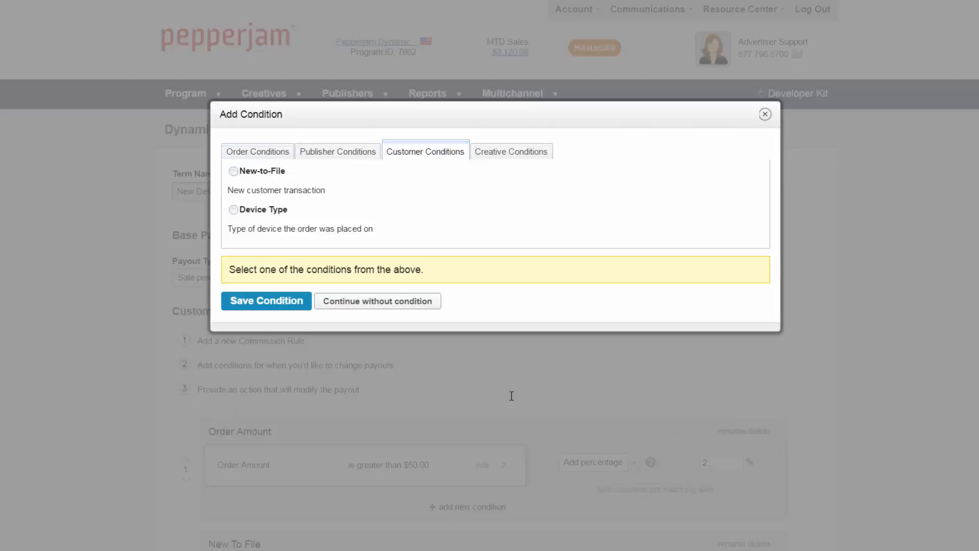
{"action": "left_click", "coordinate": [233, 172]}
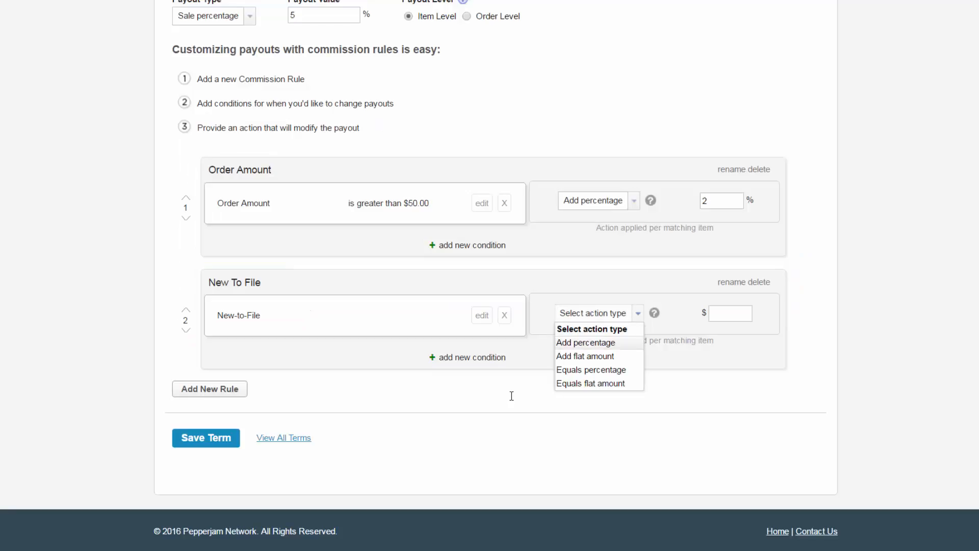
{"action": "left_click", "coordinate": [586, 341]}
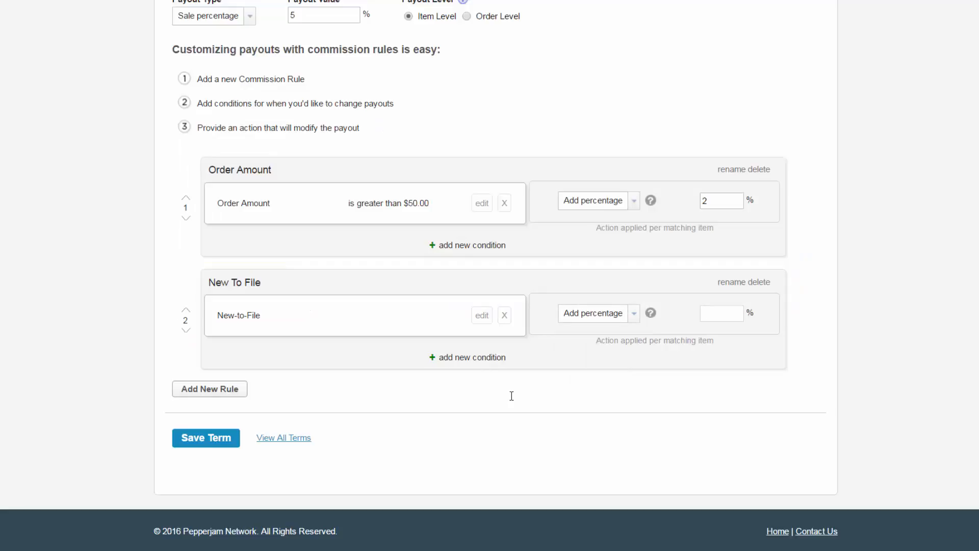
{"action": "type", "text": "3"}
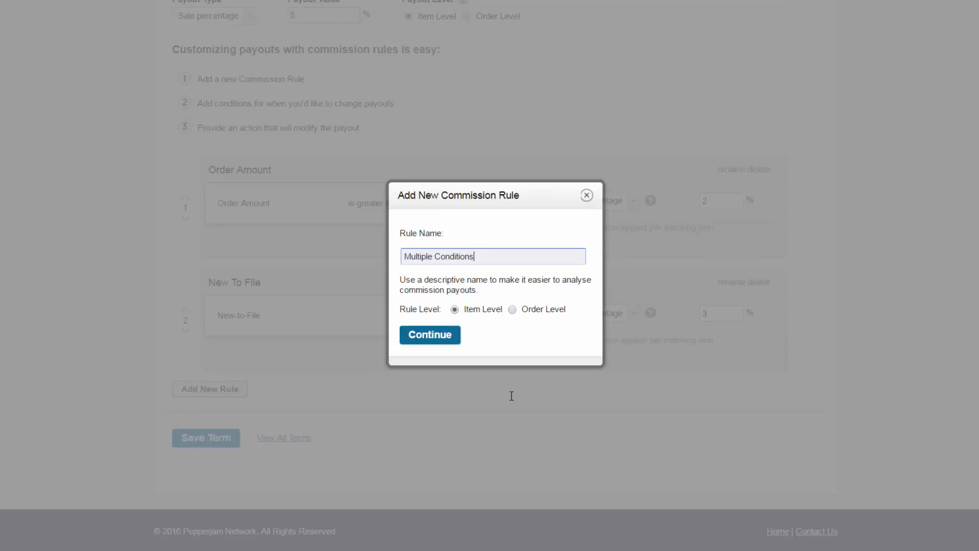
- Add a rule named Multiple Conditions that combines New-to-File with an order amount greater than $50
{"action": "key", "text": "Return"}
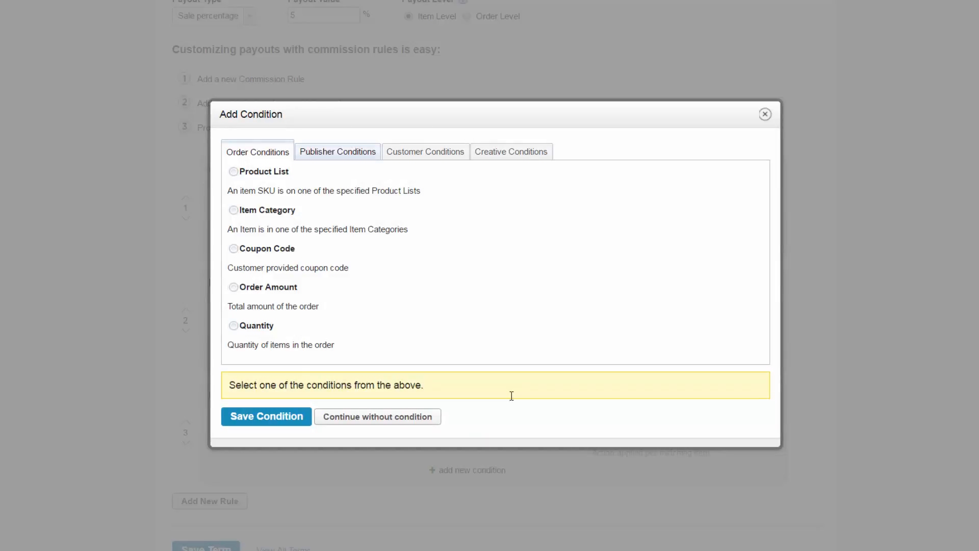
{"action": "left_click", "coordinate": [425, 152]}
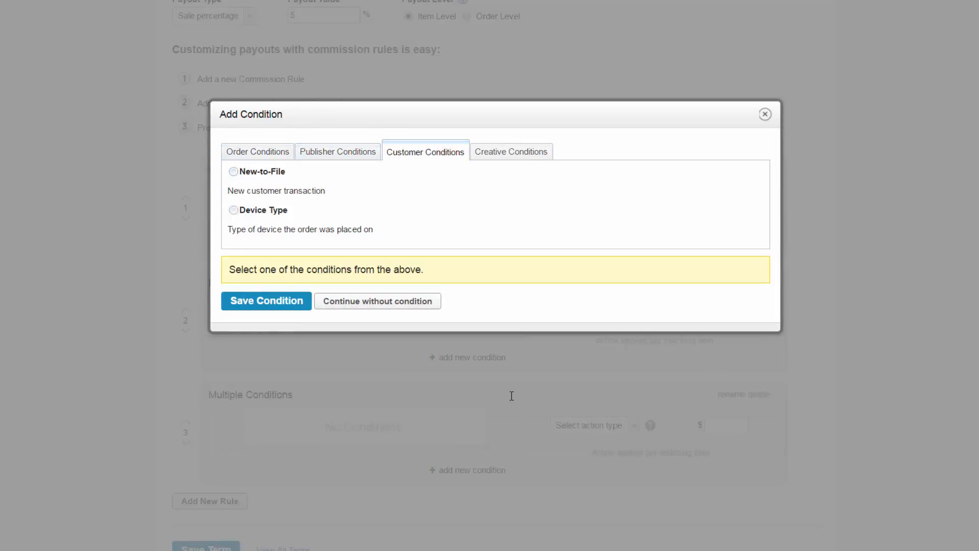
{"action": "left_click", "coordinate": [232, 172]}
{"action": "left_click", "coordinate": [266, 301]}
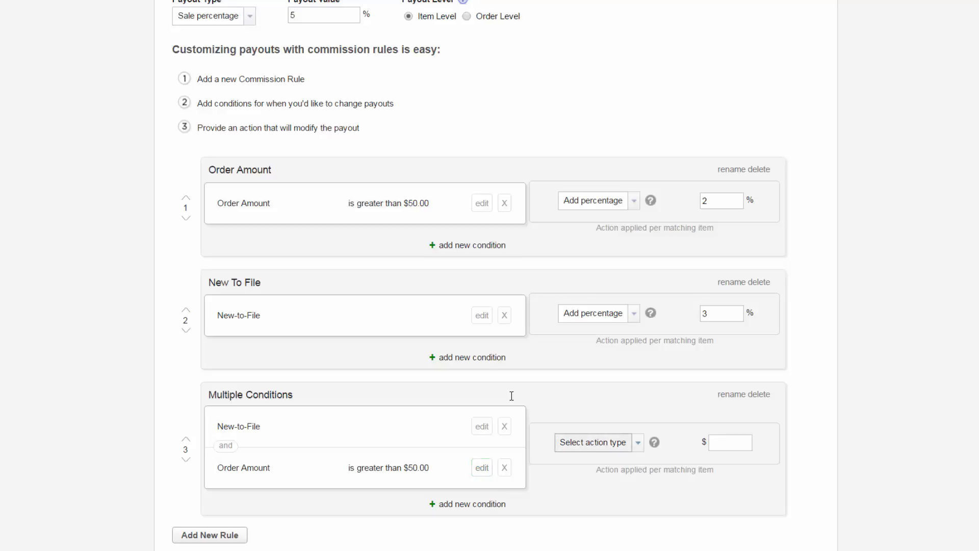
- Set the Multiple Conditions rule's action to Equals percentage with a value of 7%
{"action": "left_click", "coordinate": [599, 442]}
{"action": "left_click", "coordinate": [591, 412]}
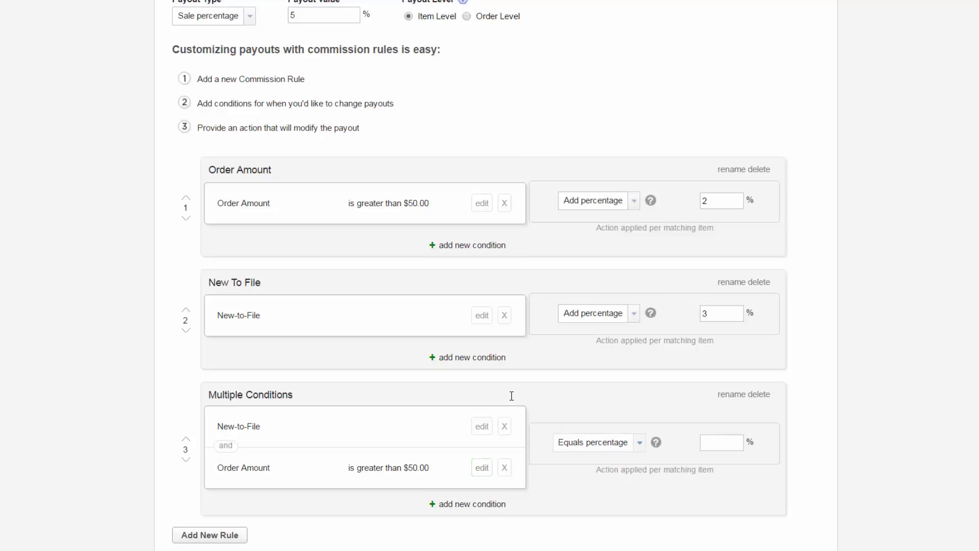
{"action": "left_click", "coordinate": [721, 442]}
{"action": "type", "text": "7"}
- Move the New To File rule above the Order Amount rule in the priority order
{"action": "scroll", "coordinate": [511, 396], "scroll_direction": "down", "scroll_amount": 1}
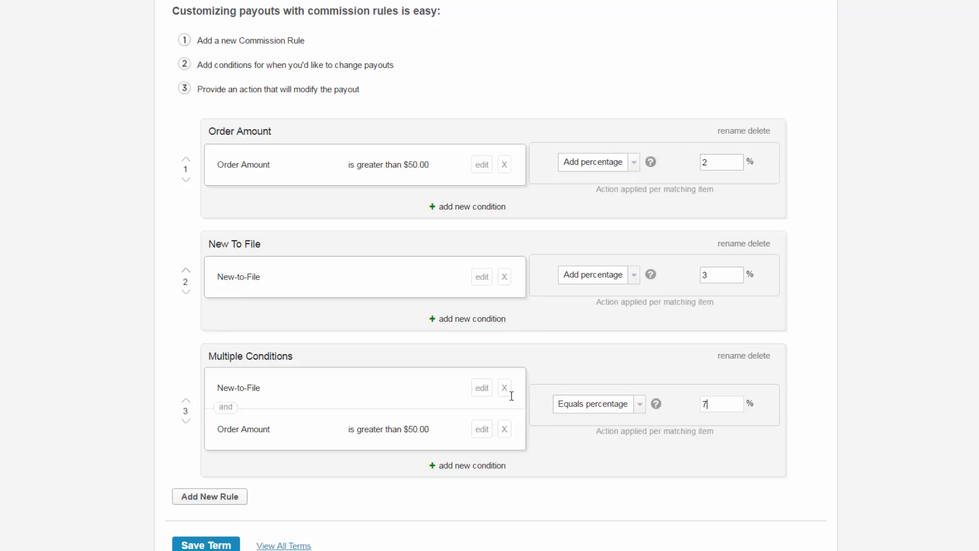
{"action": "left_click", "coordinate": [186, 271]}
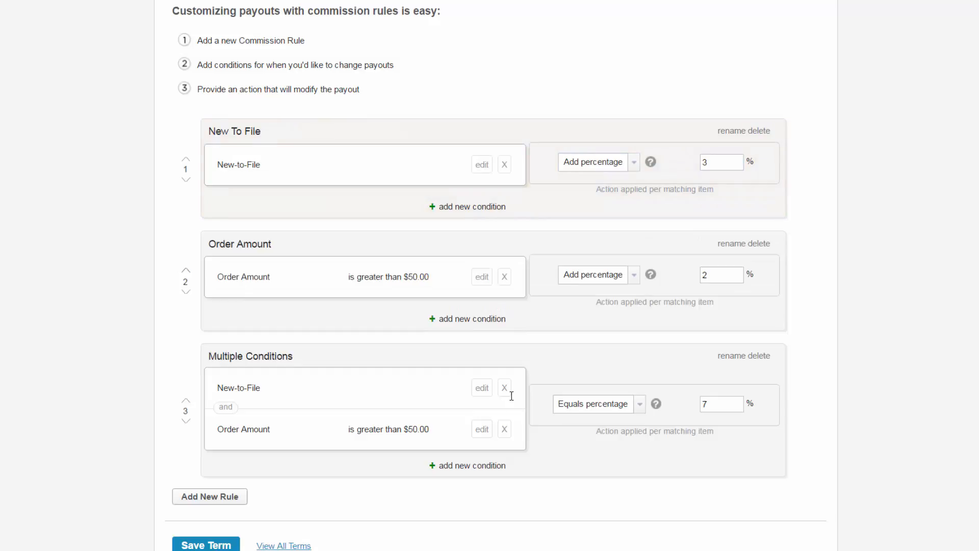